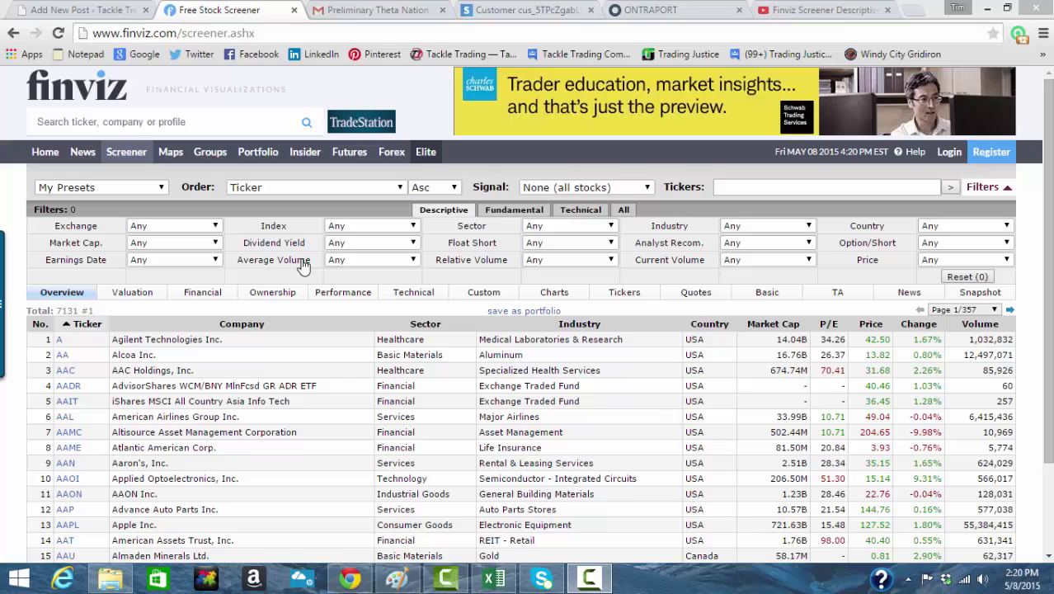
Step: Show the screener's fundamental filters and review the valuation and EPS growth criteria
left_click(515, 210)
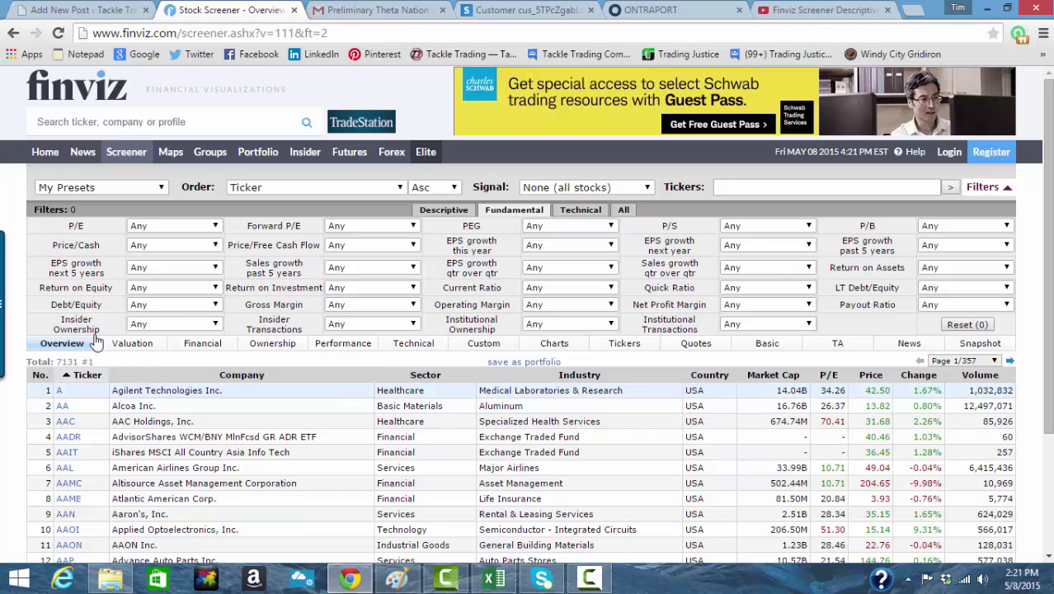
mouse_move(95, 337)
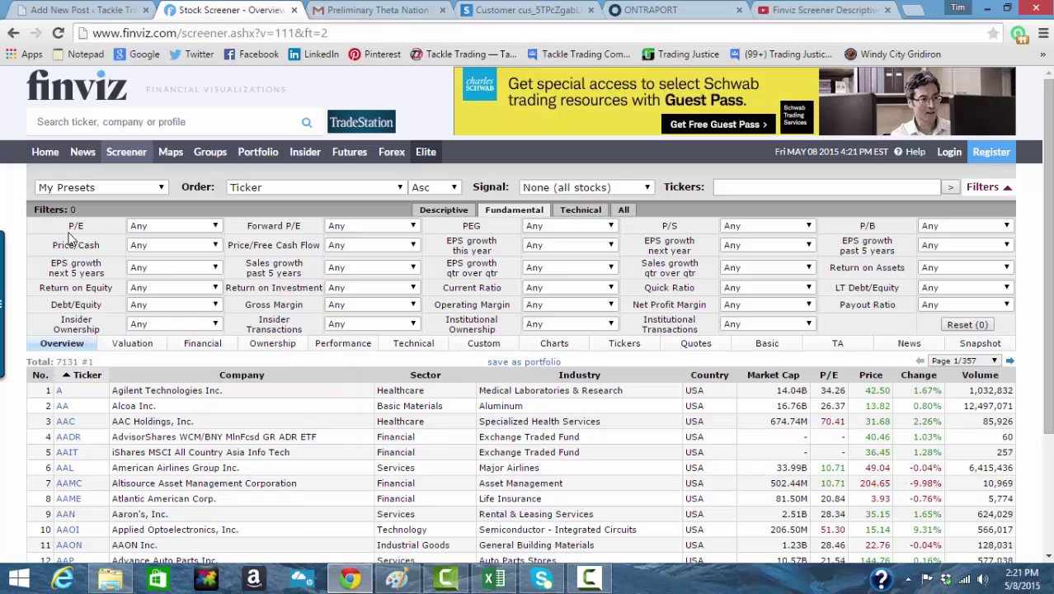
mouse_move(80, 235)
mouse_move(490, 258)
Step: Set the EPS growth filters for next year and next 5 years to Positive (>0%)
left_click(784, 247)
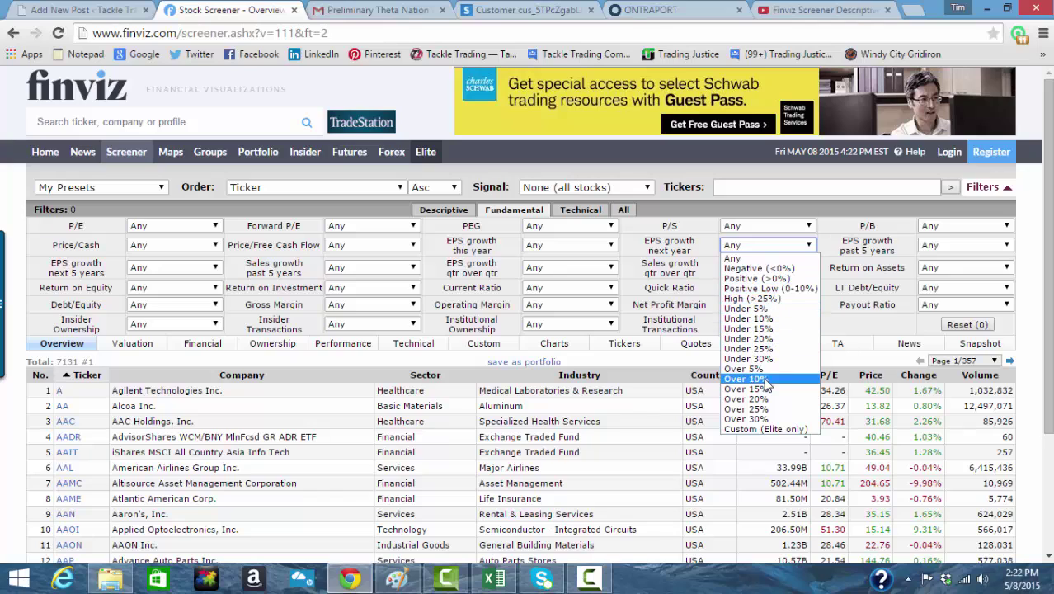
left_click(758, 278)
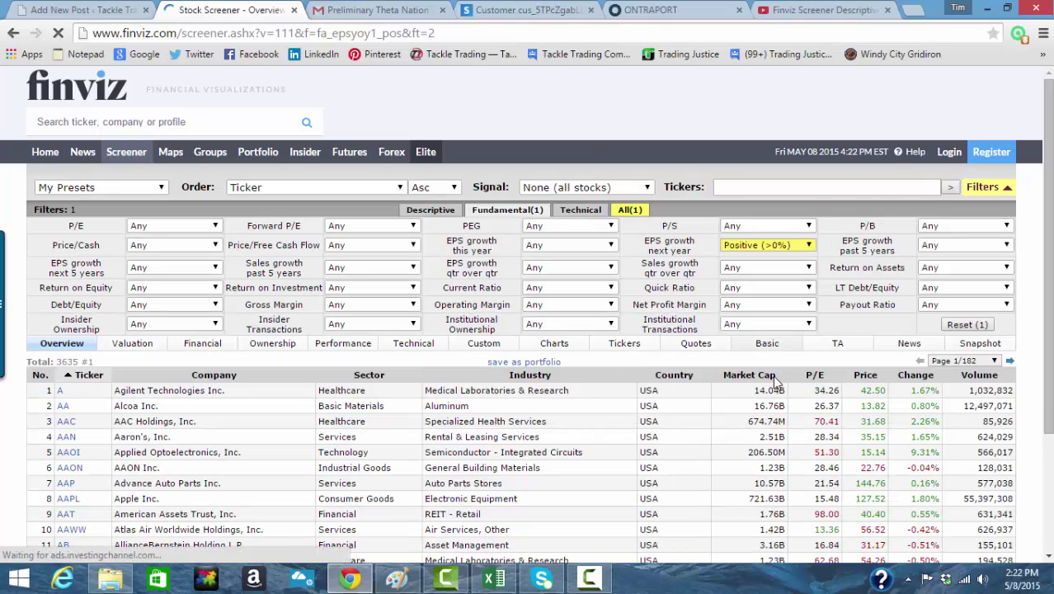
left_click(195, 272)
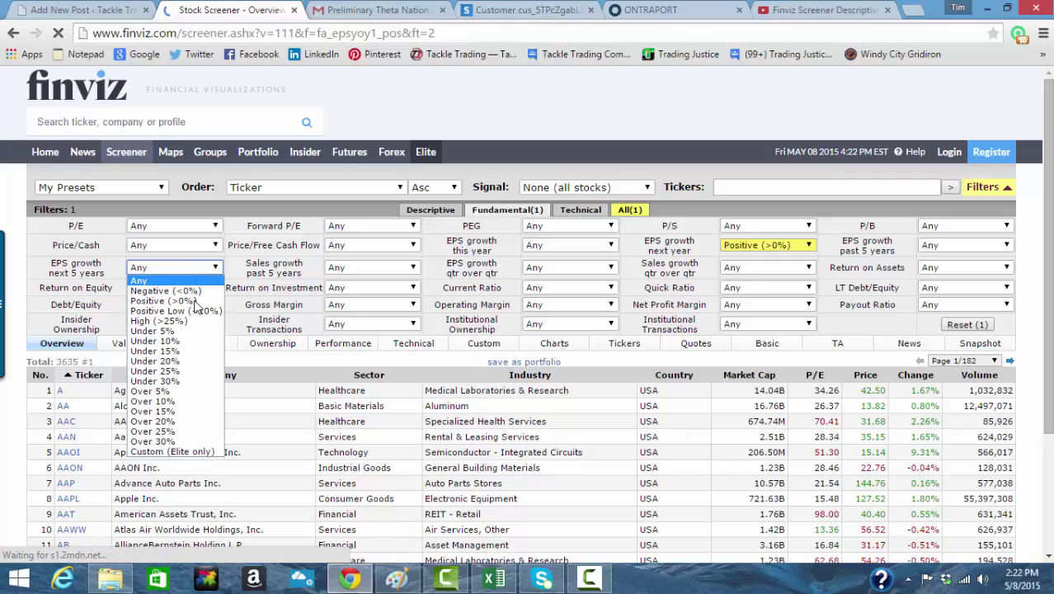
left_click(192, 301)
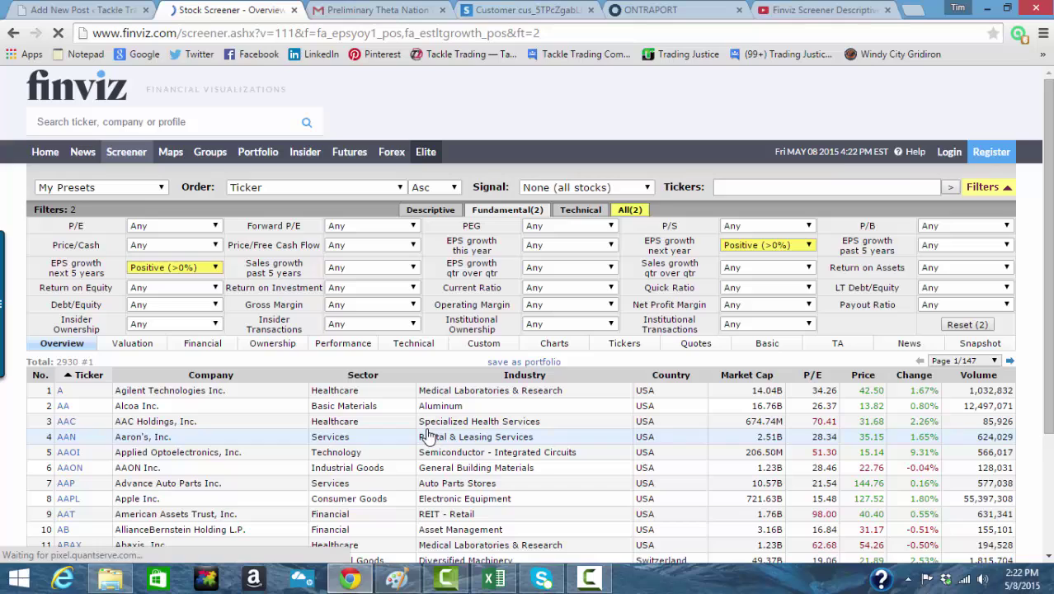
Step: Filter EPS growth to Over 10% for the next 5 years and next year, and to Positive (>0%) quarter over quarter
left_click(207, 269)
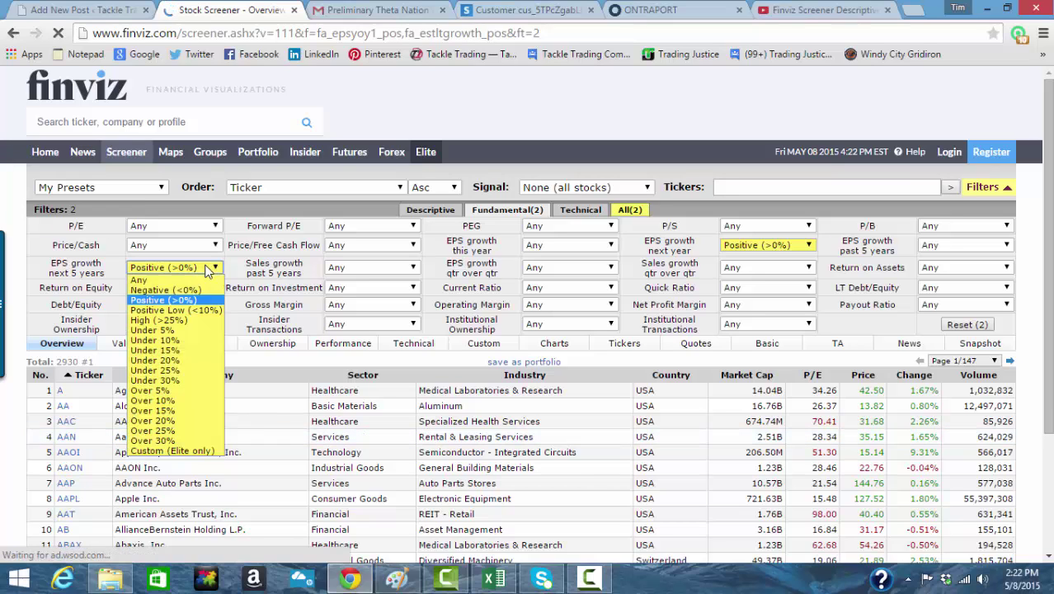
left_click(176, 402)
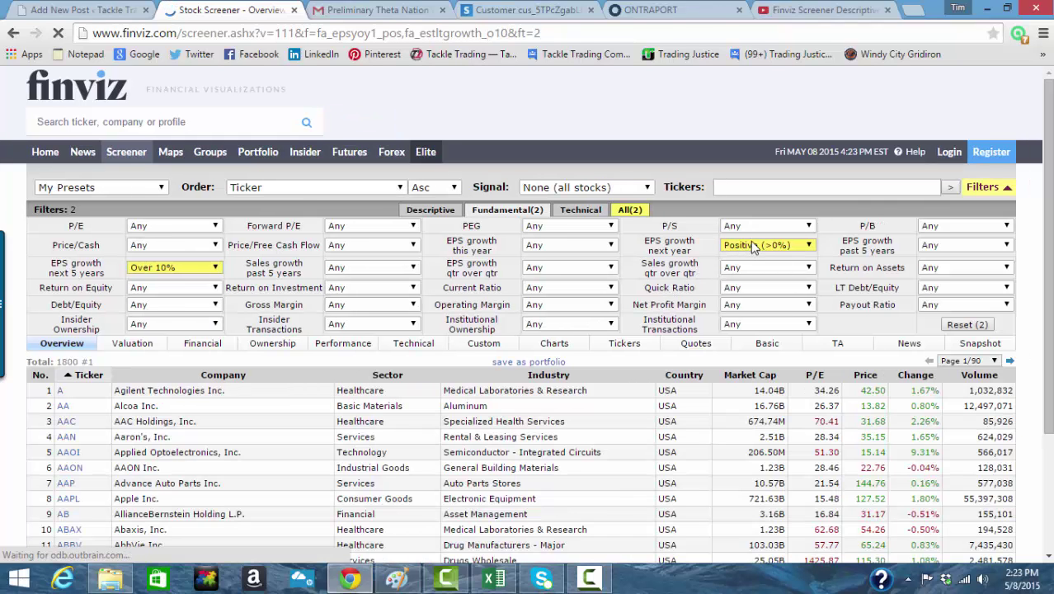
left_click(751, 243)
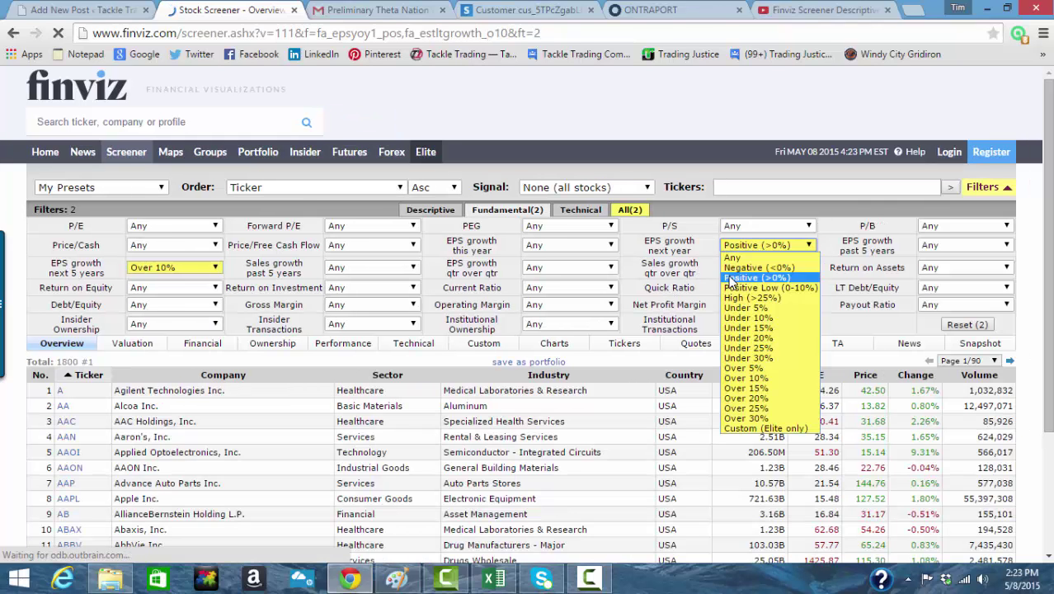
left_click(768, 378)
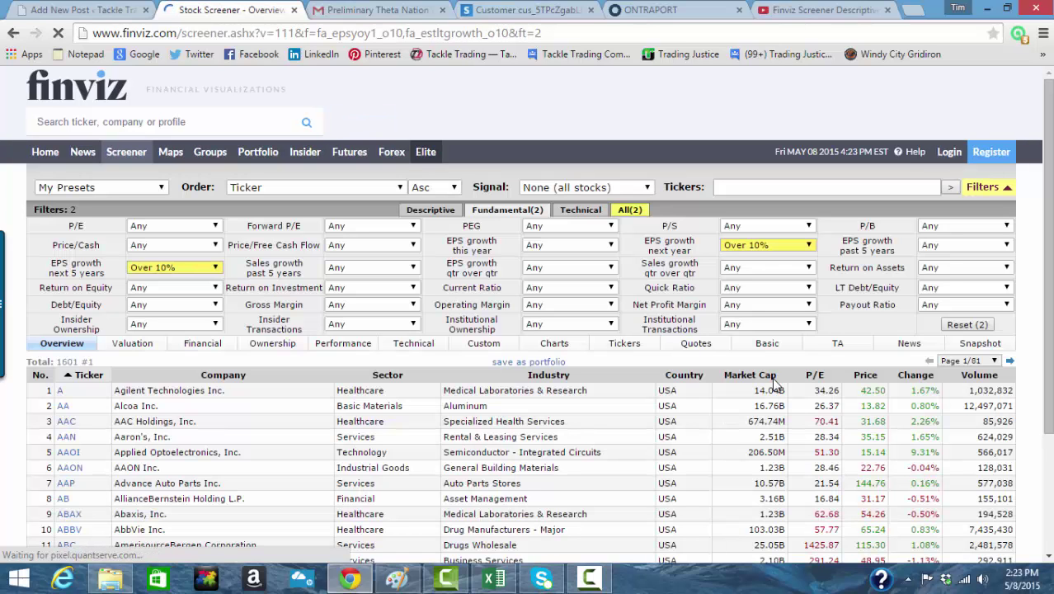
left_click(592, 271)
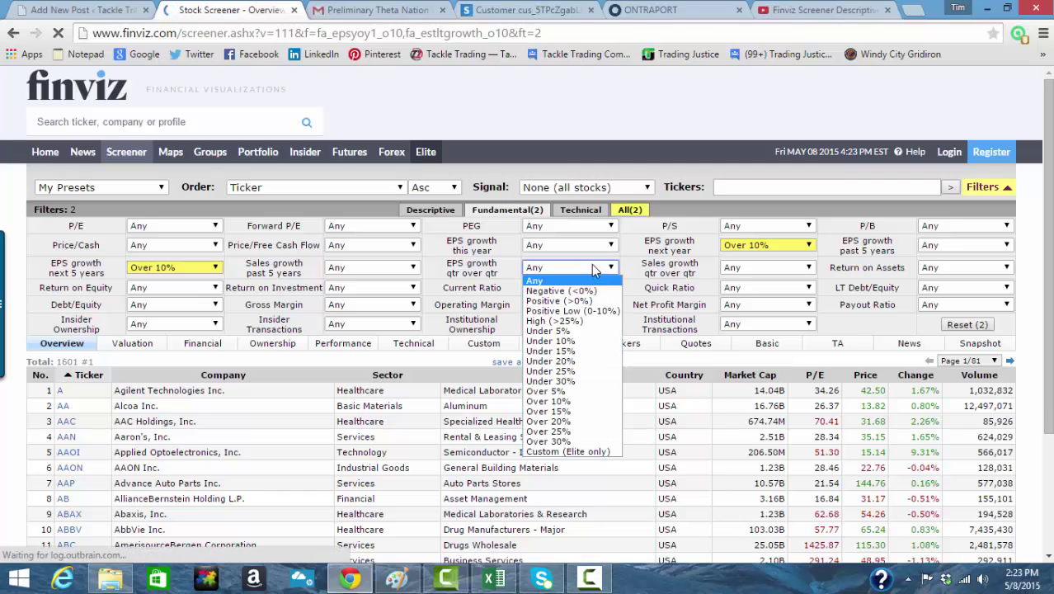
left_click(581, 300)
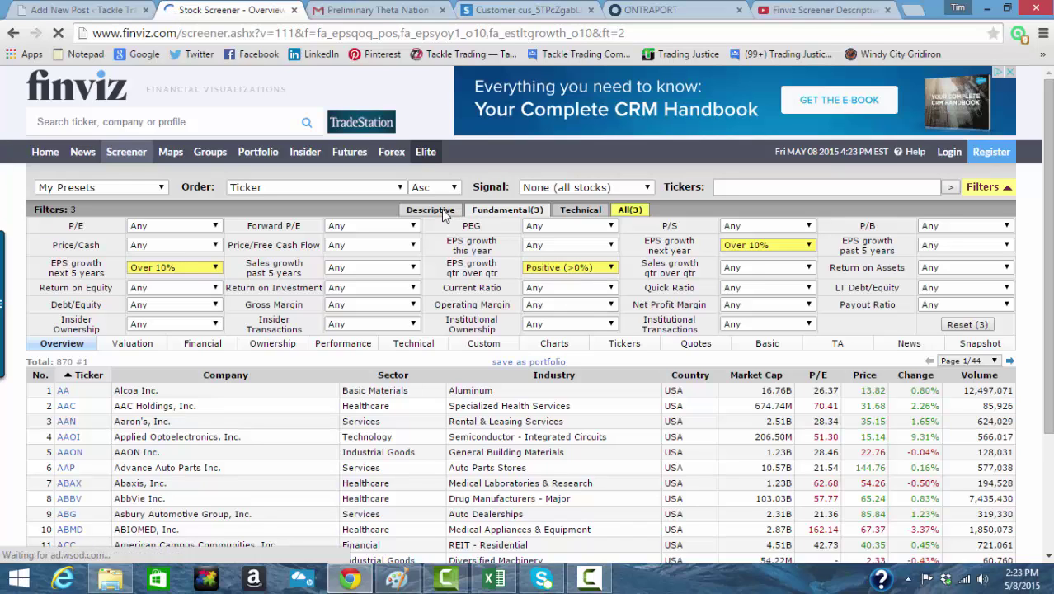
Step: Among the descriptive filters, set Average Volume to Over 500K and Option/Short to Optionable
left_click(442, 209)
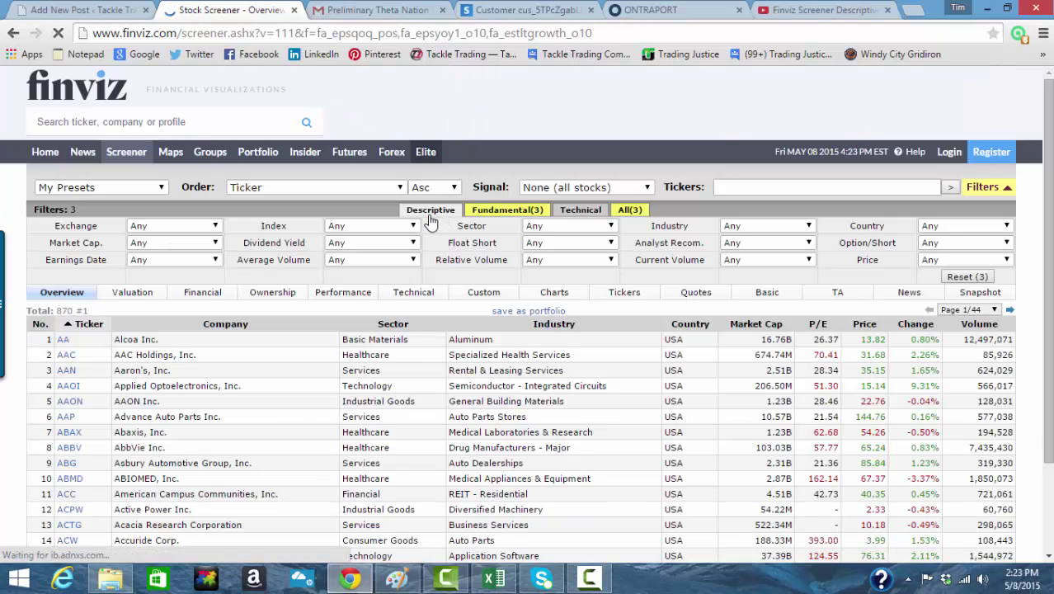
left_click(391, 263)
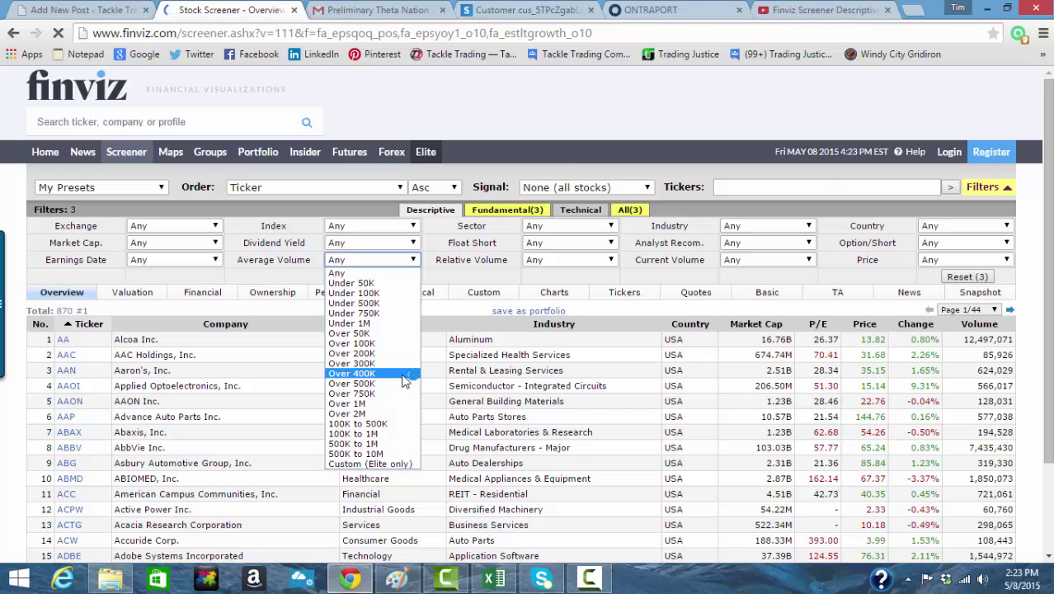
left_click(352, 384)
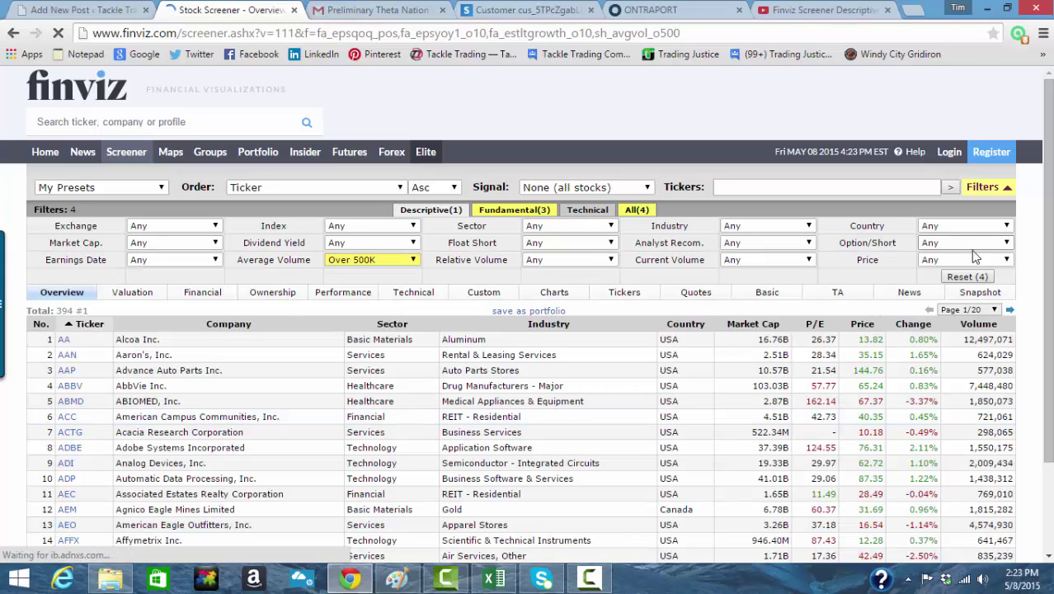
left_click(971, 248)
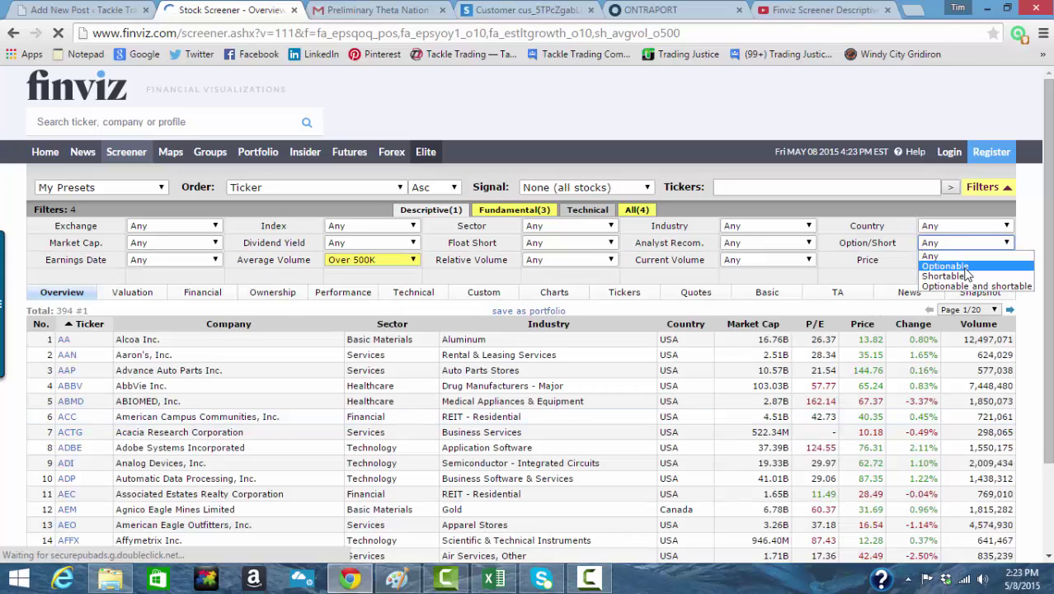
left_click(966, 267)
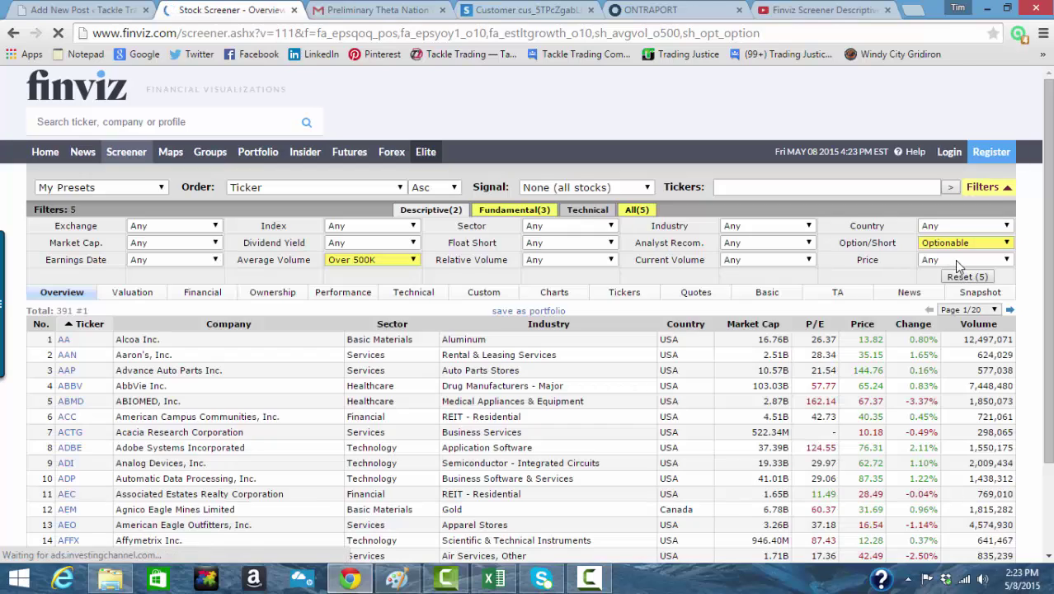
Step: Restrict the share price filter to $10 to $50
left_click(954, 260)
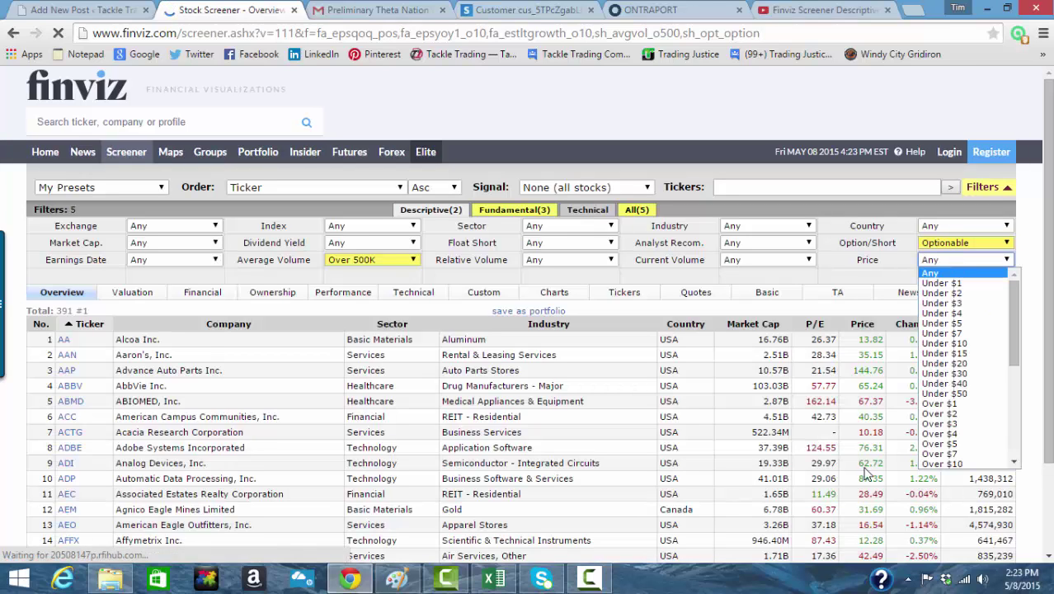
scroll(957, 429, "down", 5)
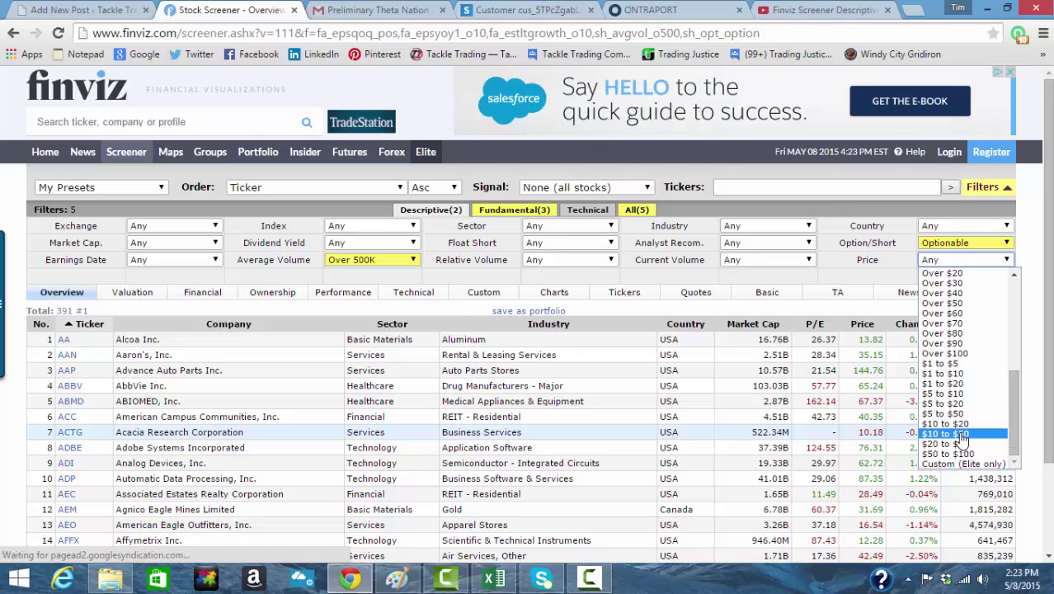
left_click(962, 434)
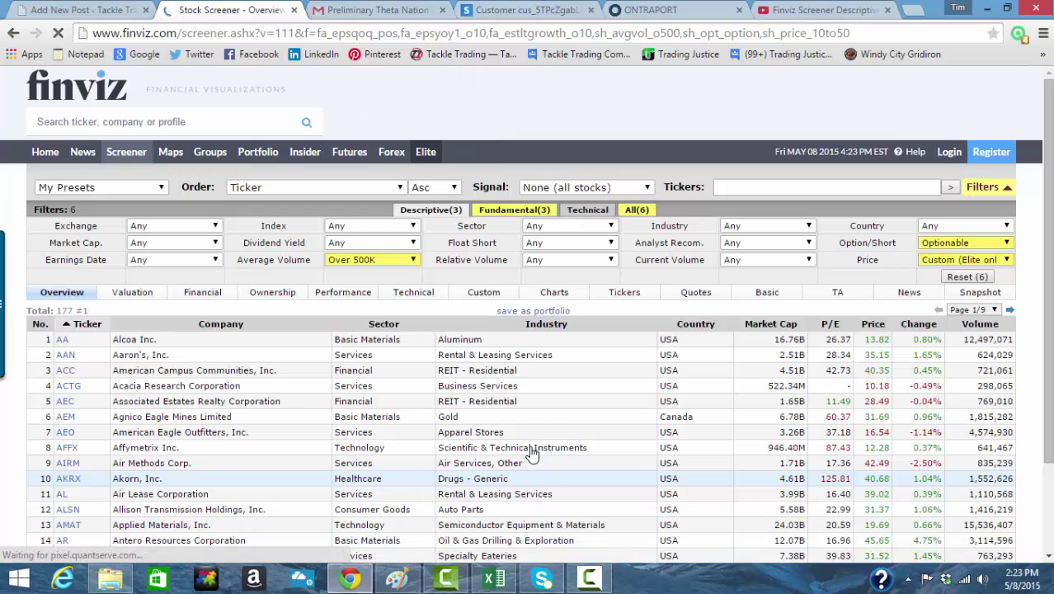
Step: Among the technical filters, set the Average True Range to Over 0.5
left_click(586, 211)
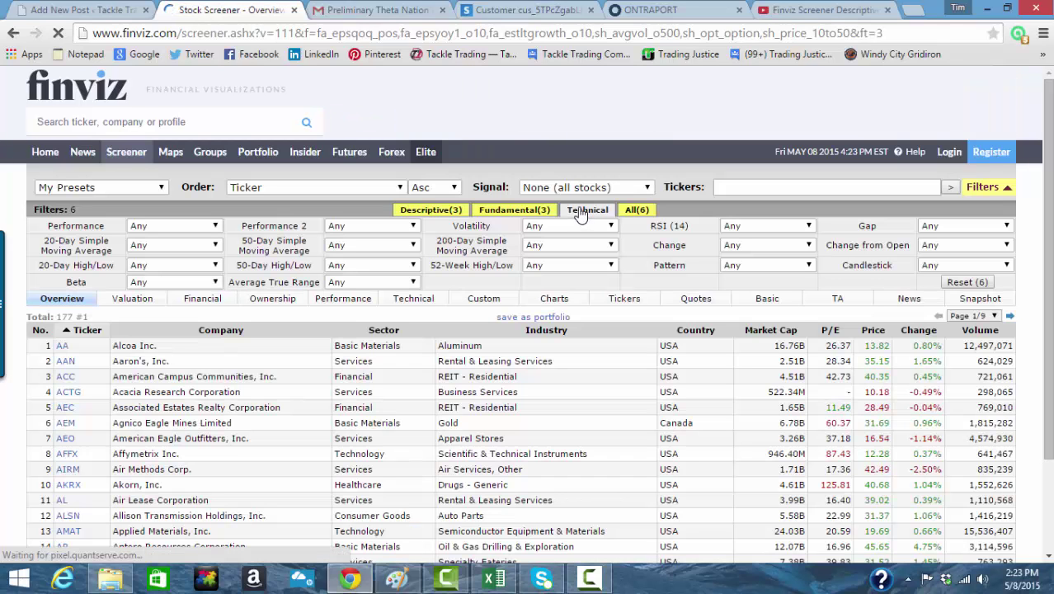
left_click(386, 283)
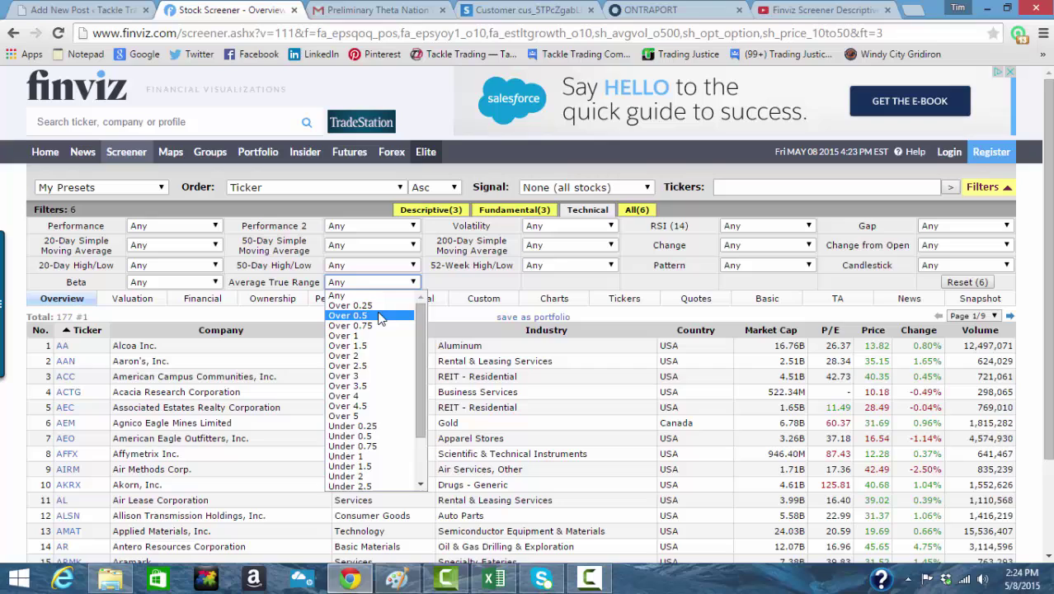
left_click(351, 316)
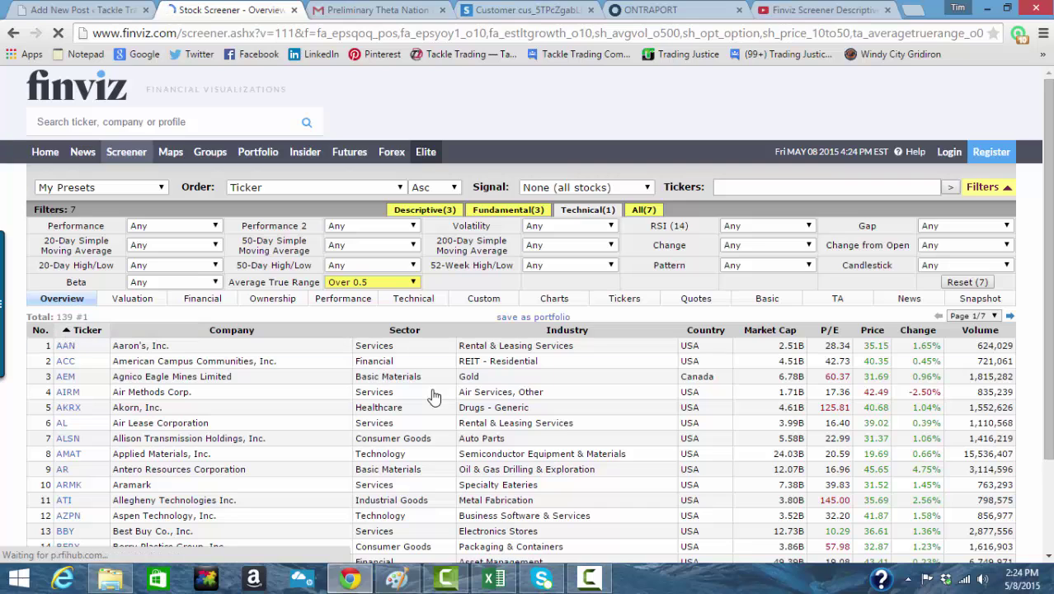
Step: Among the fundamental filters, set Return on Equity to Over +15% and Debt/Equity to Under 1
left_click(518, 212)
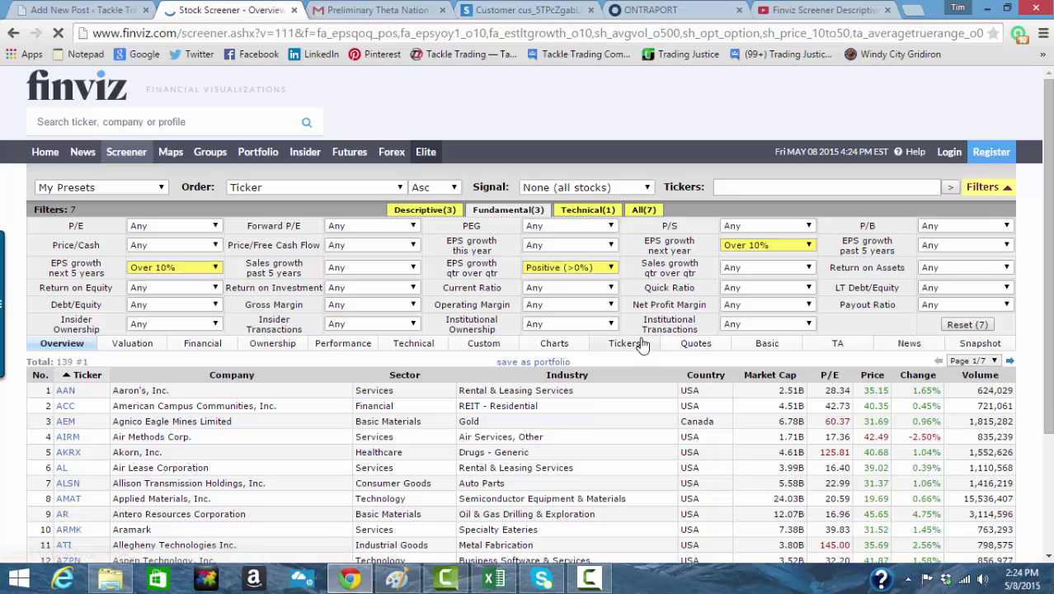
left_click(194, 288)
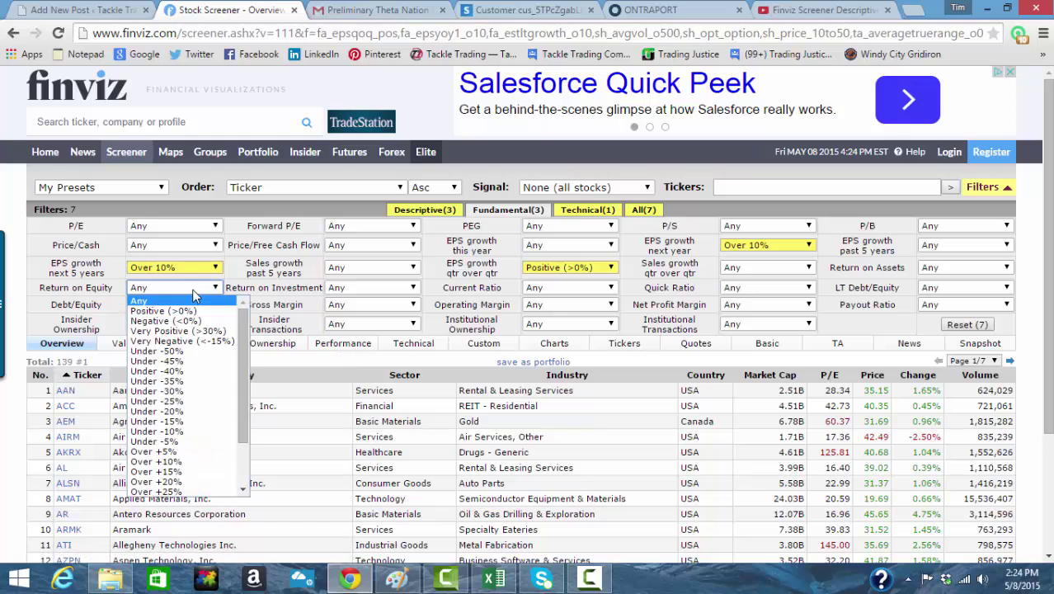
left_click(187, 472)
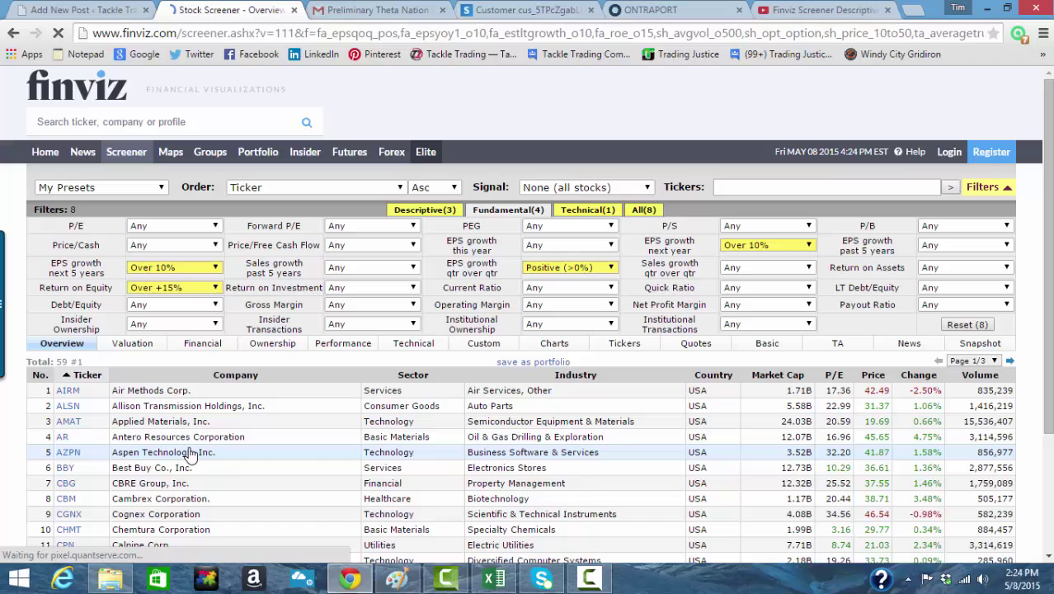
left_click(206, 307)
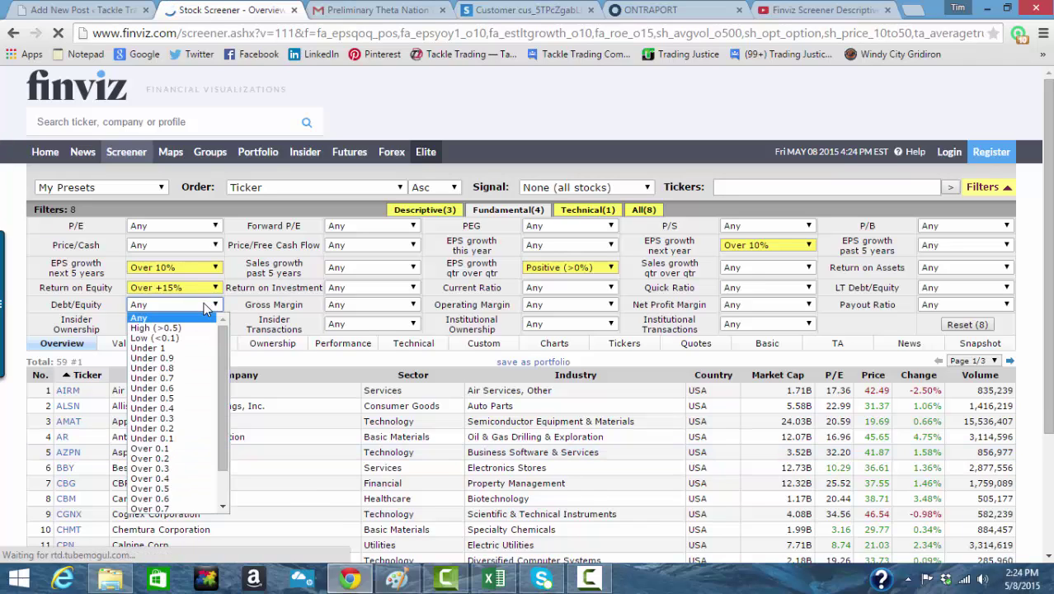
left_click(178, 349)
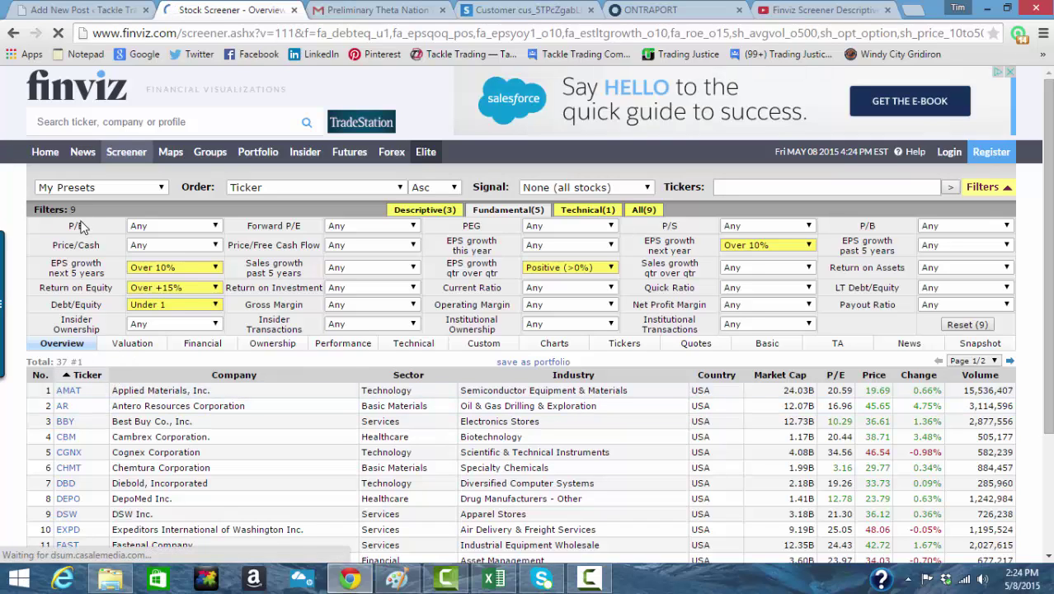
Step: Show the filtered stocks as charts and examine their daily price trends
mouse_move(80, 228)
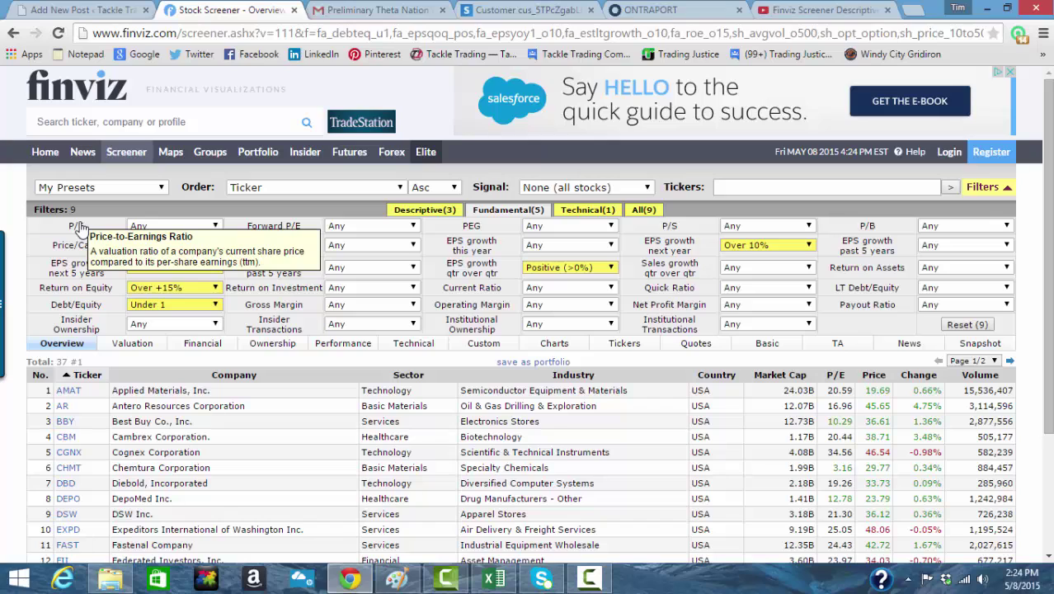
mouse_move(75, 270)
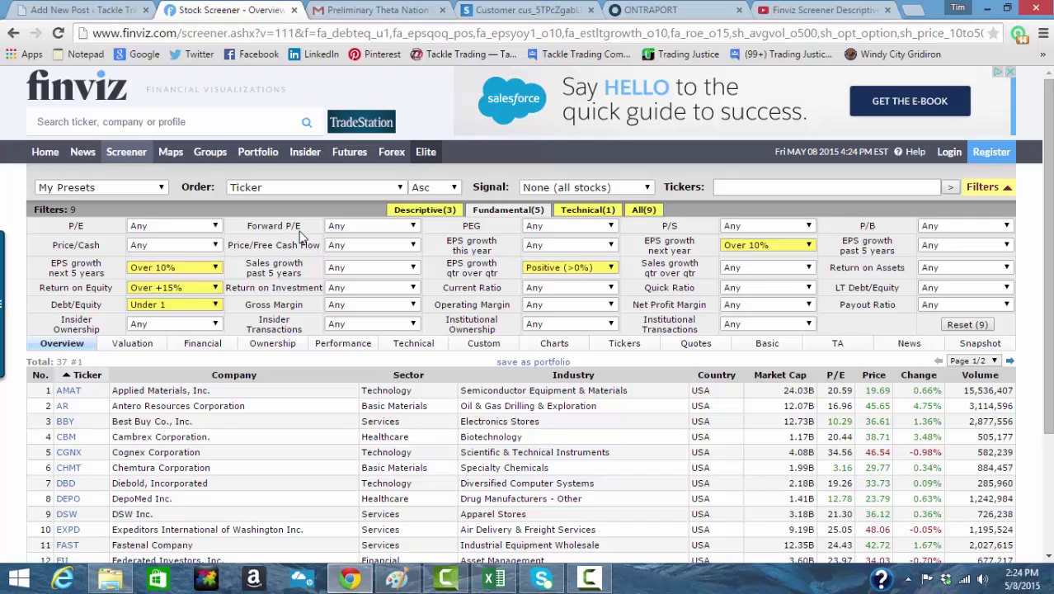
mouse_move(468, 244)
left_click(549, 346)
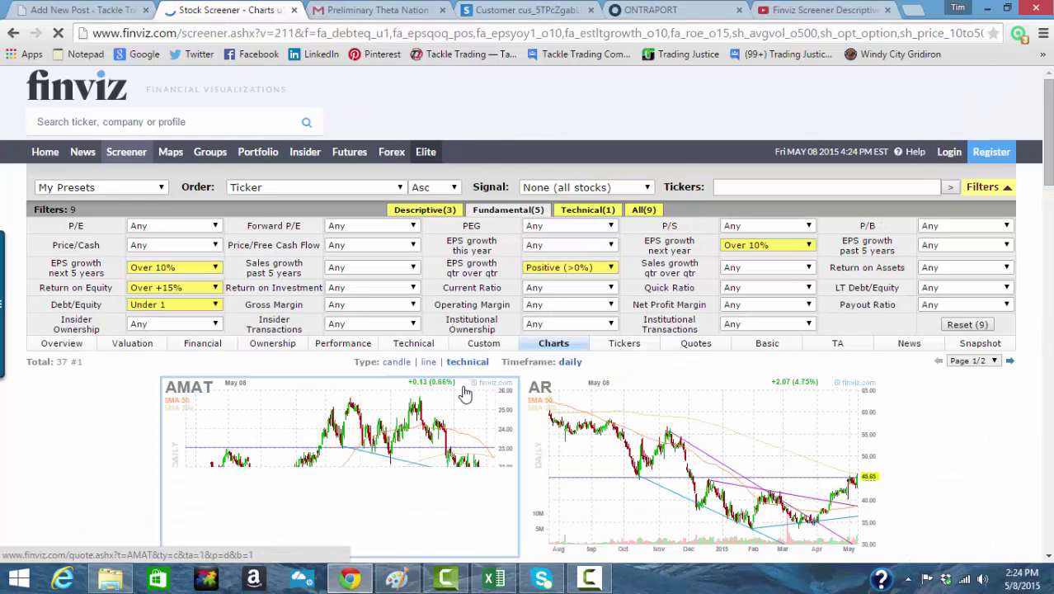
scroll(466, 394, "down", 2)
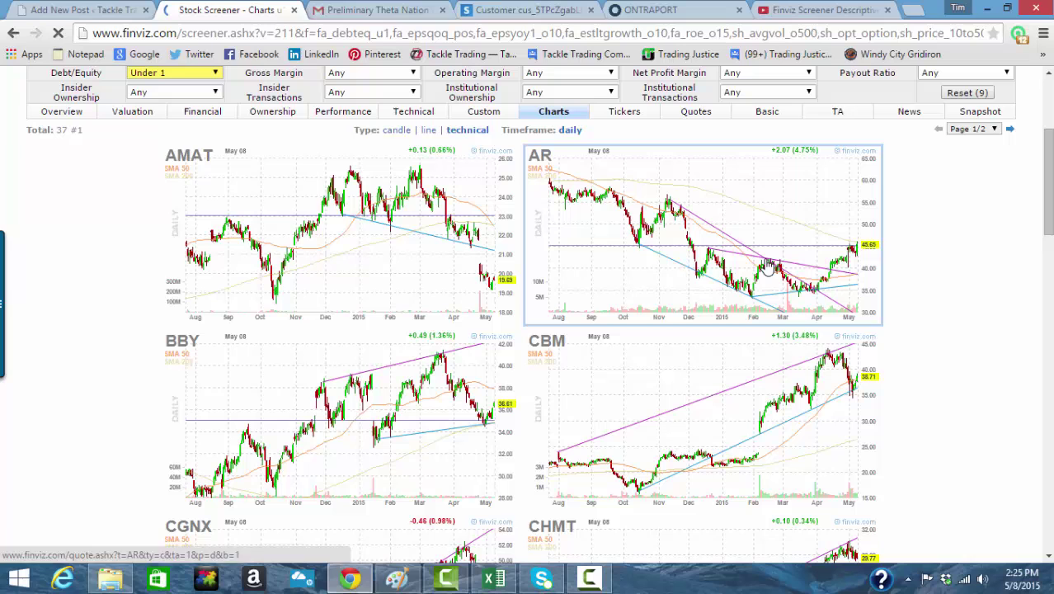
scroll(788, 388, "down", 1)
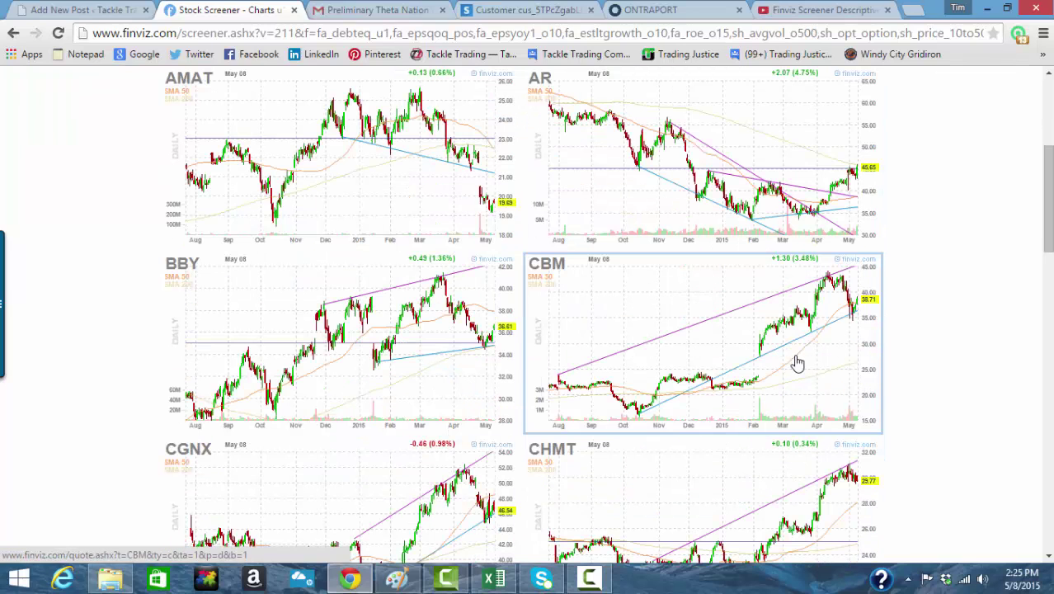
scroll(798, 363, "down", 4)
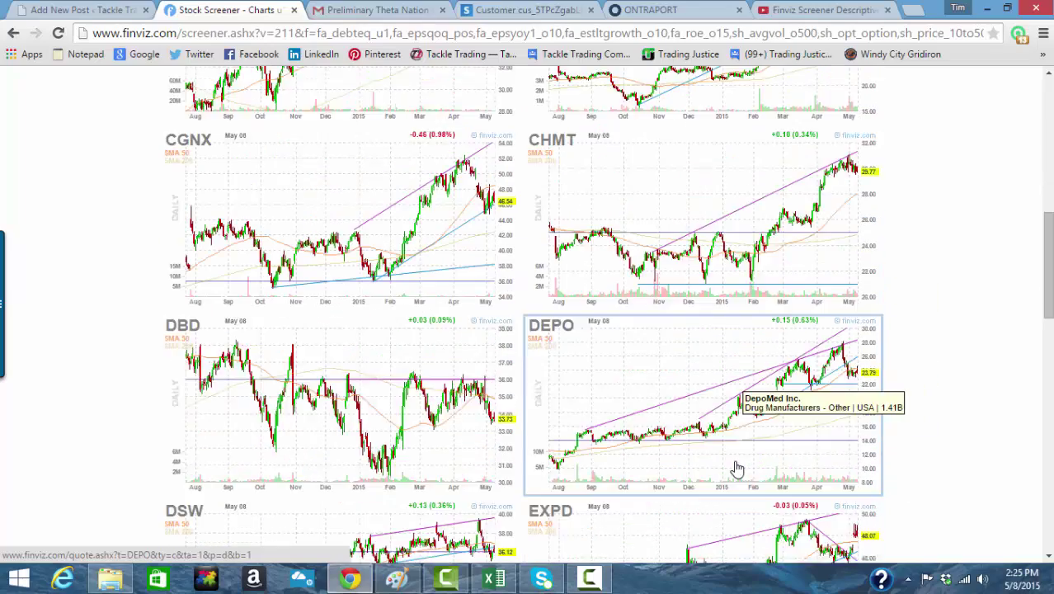
scroll(737, 469, "down", 5)
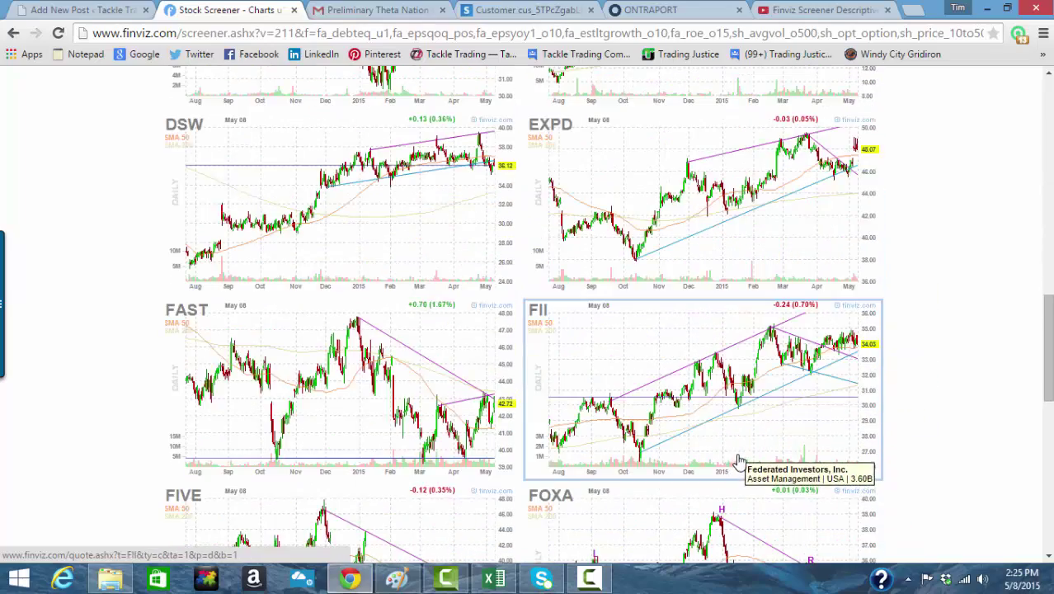
Step: Examine the remaining daily charts on the first results page, from FIVE and FOXA through HTLD and HXL
scroll(738, 462, "down", 5)
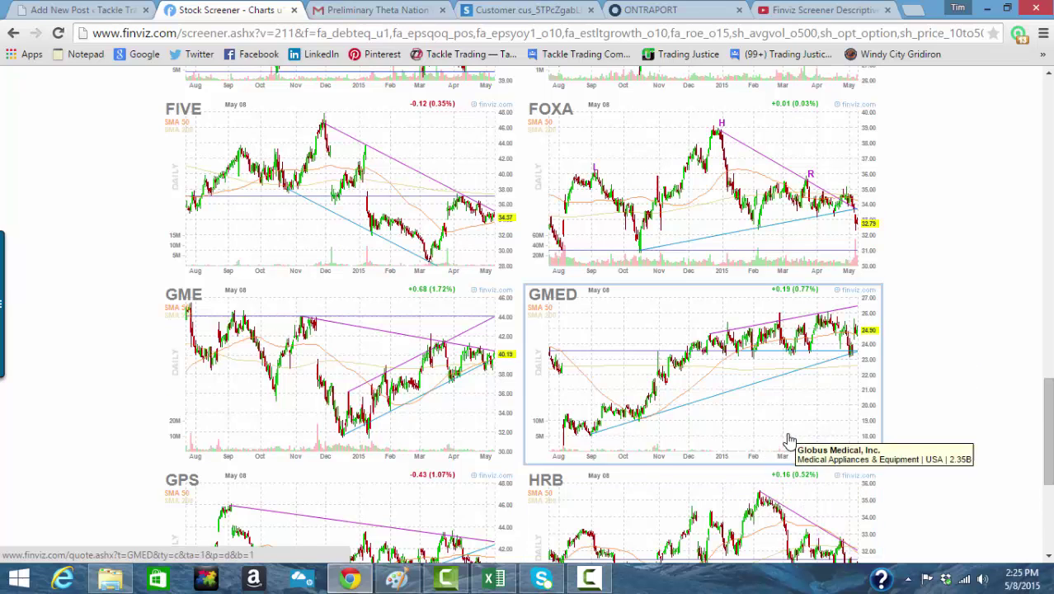
scroll(685, 437, "down", 2)
scroll(687, 442, "down", 2)
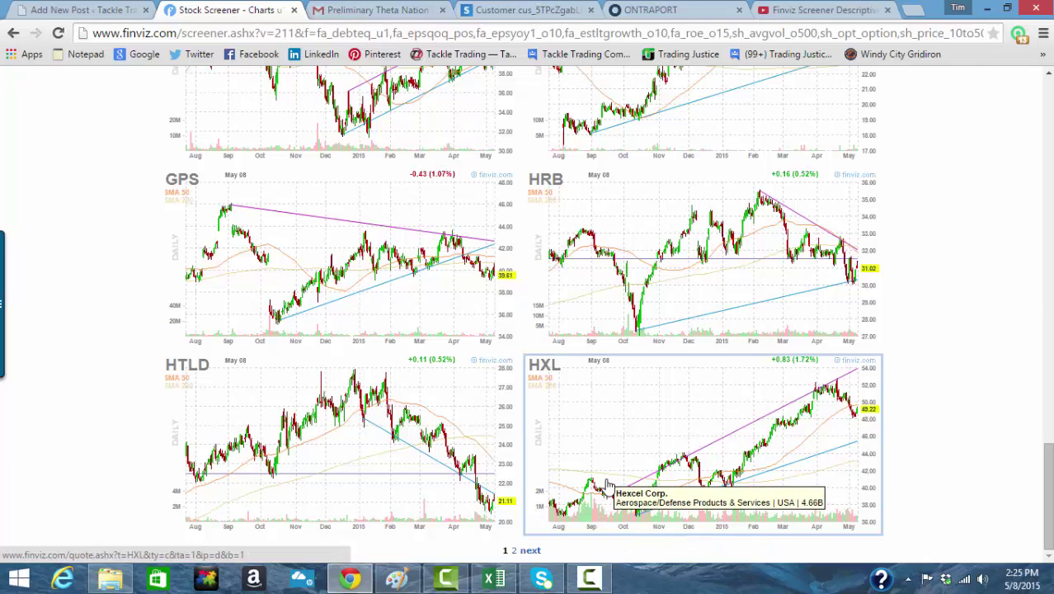
scroll(594, 487, "up", 2)
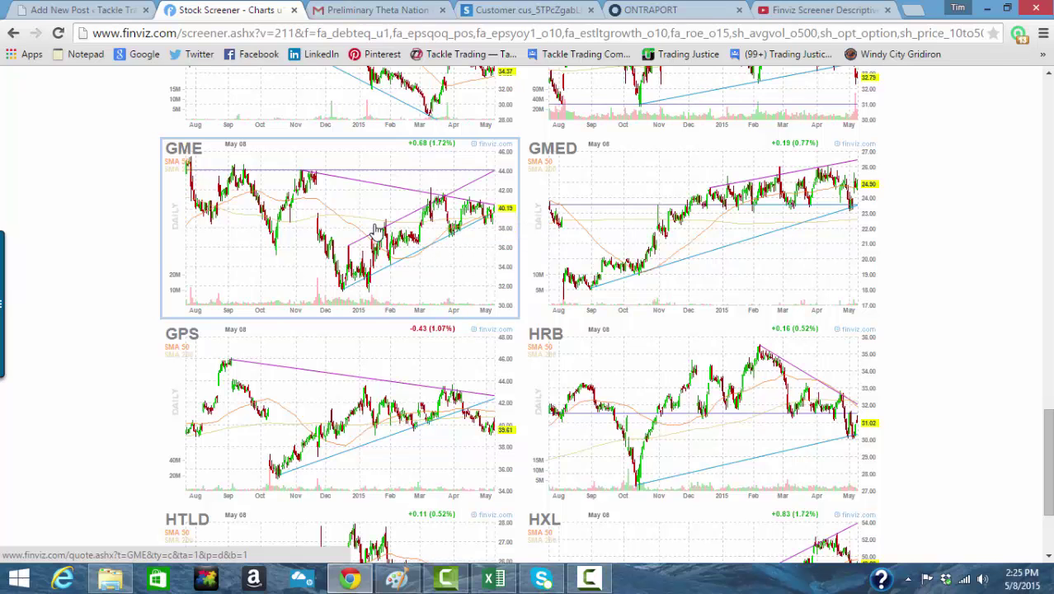
scroll(477, 281, "up", 4)
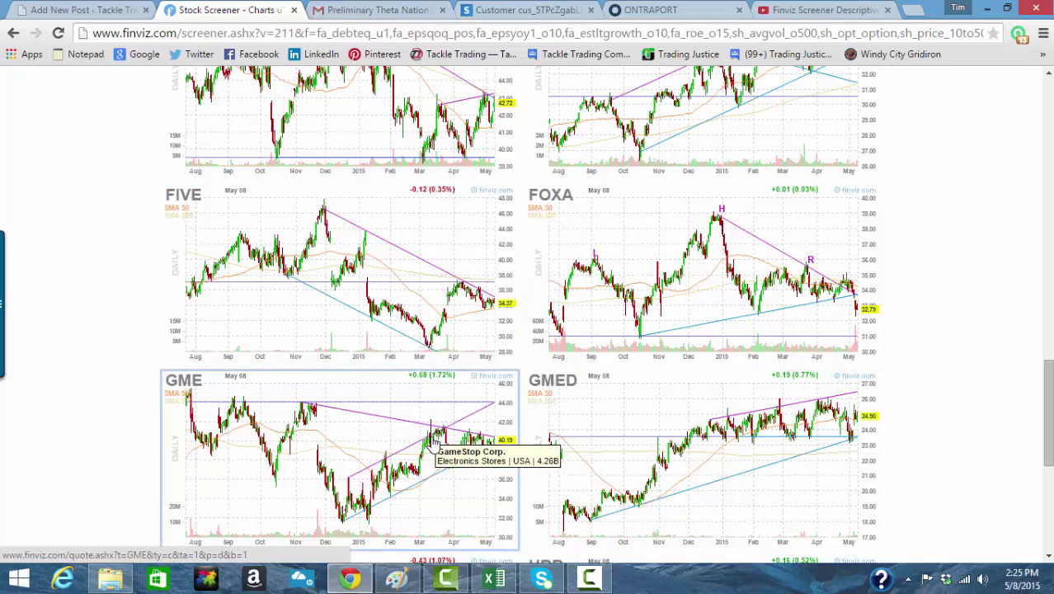
scroll(438, 442, "up", 1)
scroll(446, 429, "down", 7)
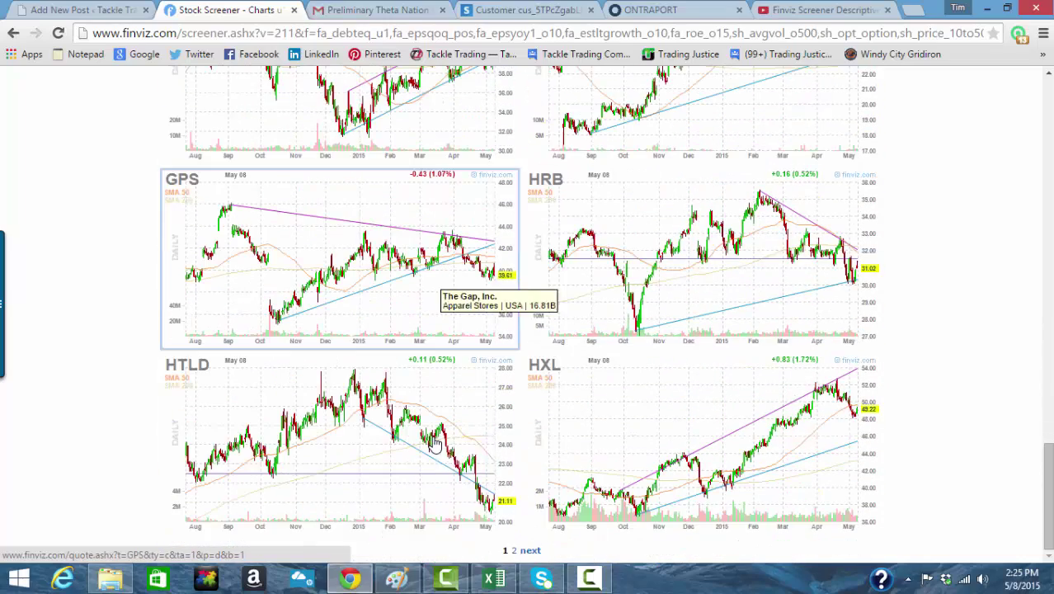
Step: Open the second page of chart results and examine the daily price trends from KNX through YNDX
left_click(514, 550)
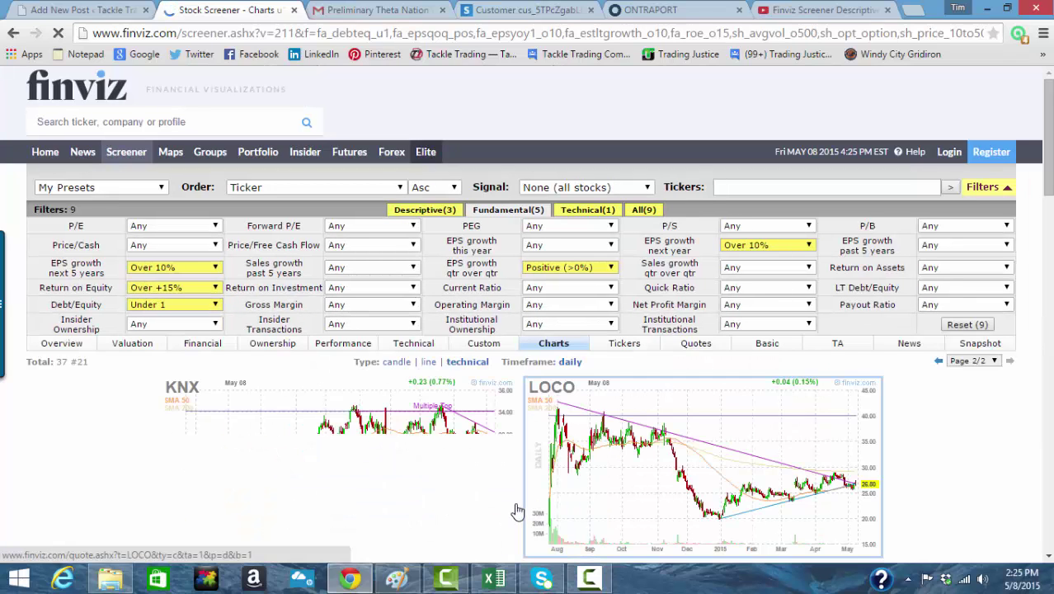
scroll(504, 526, "down", 3)
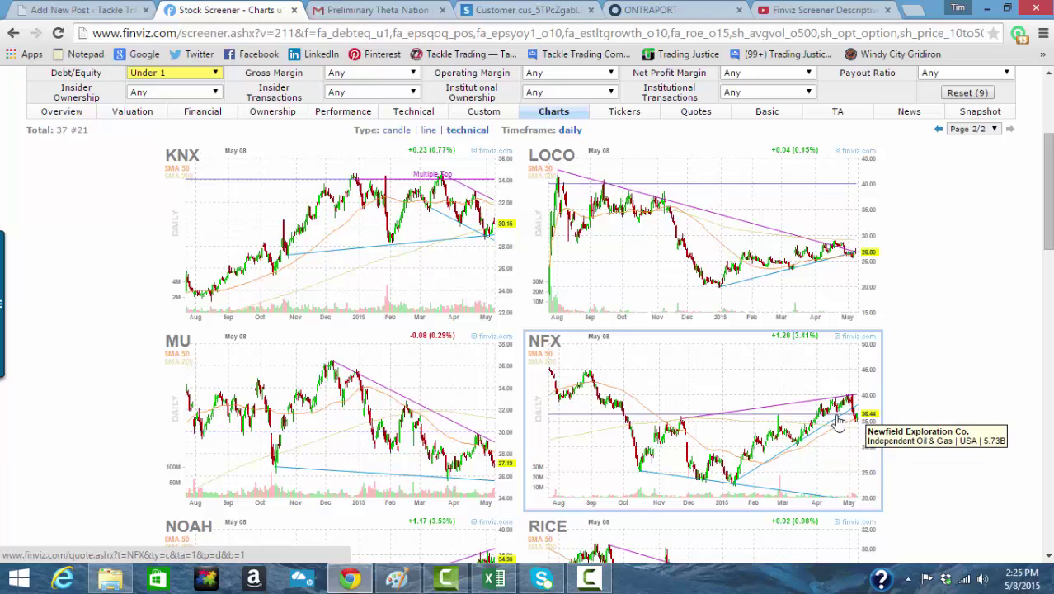
scroll(850, 423, "down", 2)
scroll(798, 415, "down", 5)
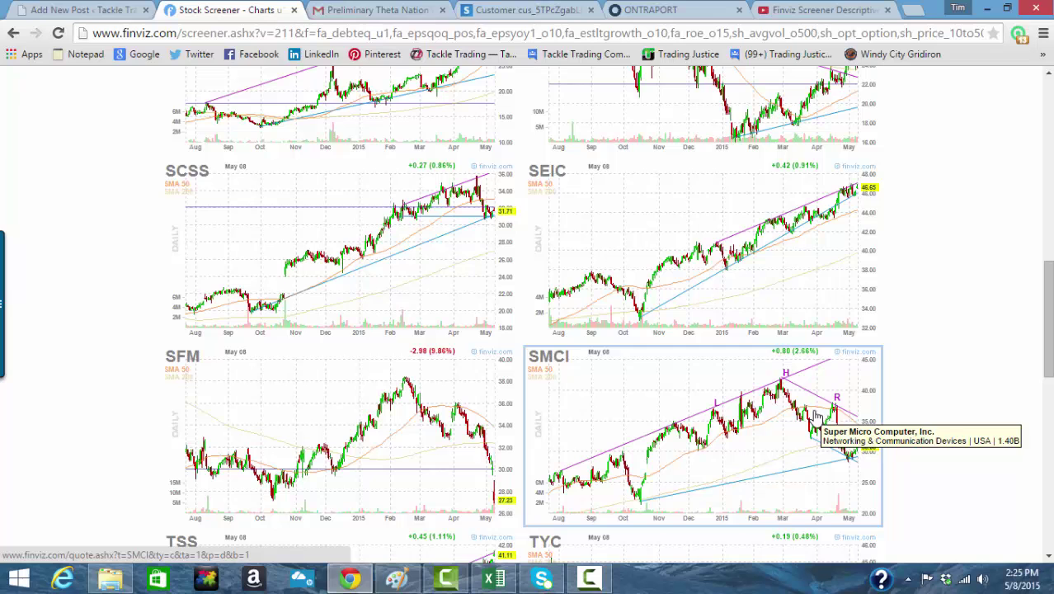
scroll(722, 402, "down", 5)
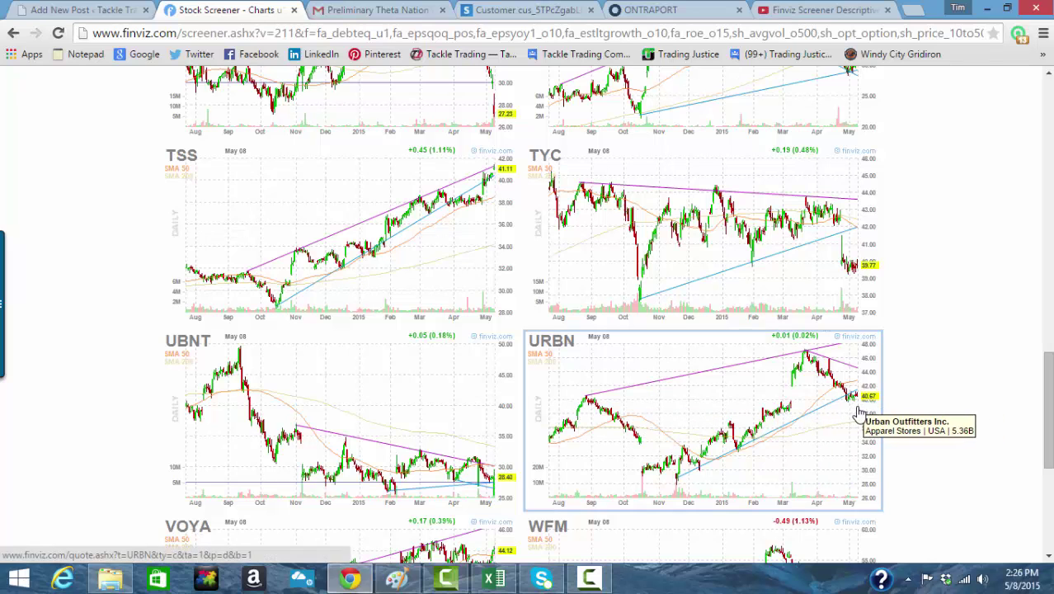
scroll(856, 412, "down", 3)
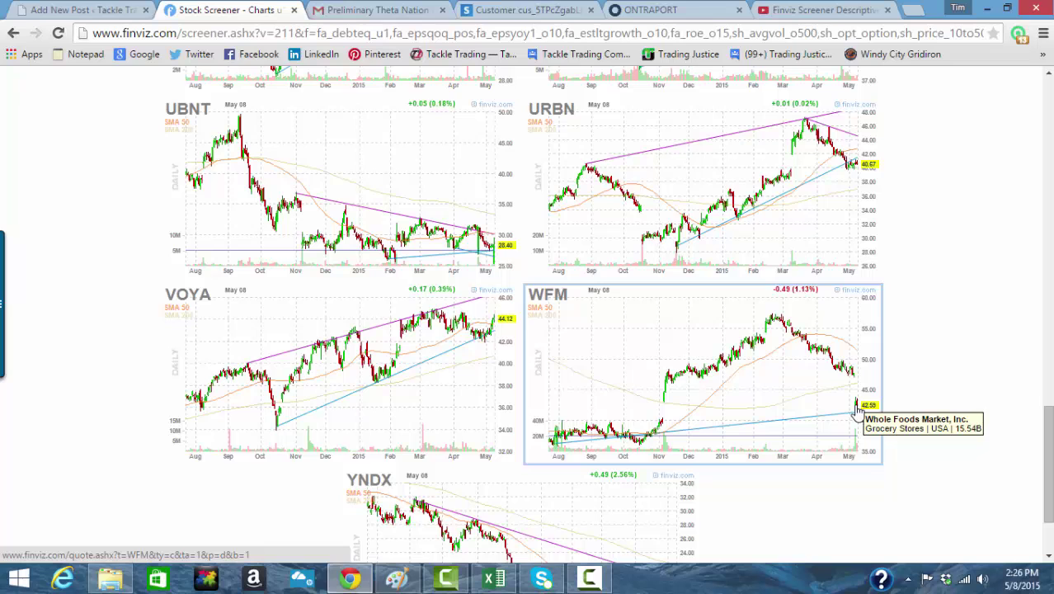
scroll(856, 413, "down", 2)
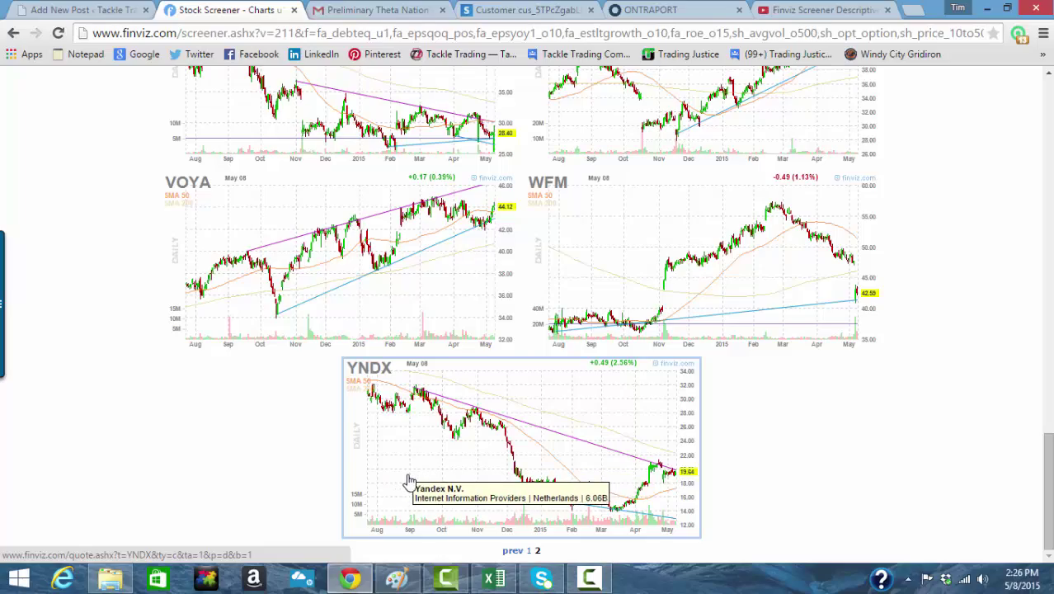
scroll(529, 471, "up", 6)
scroll(538, 471, "up", 15)
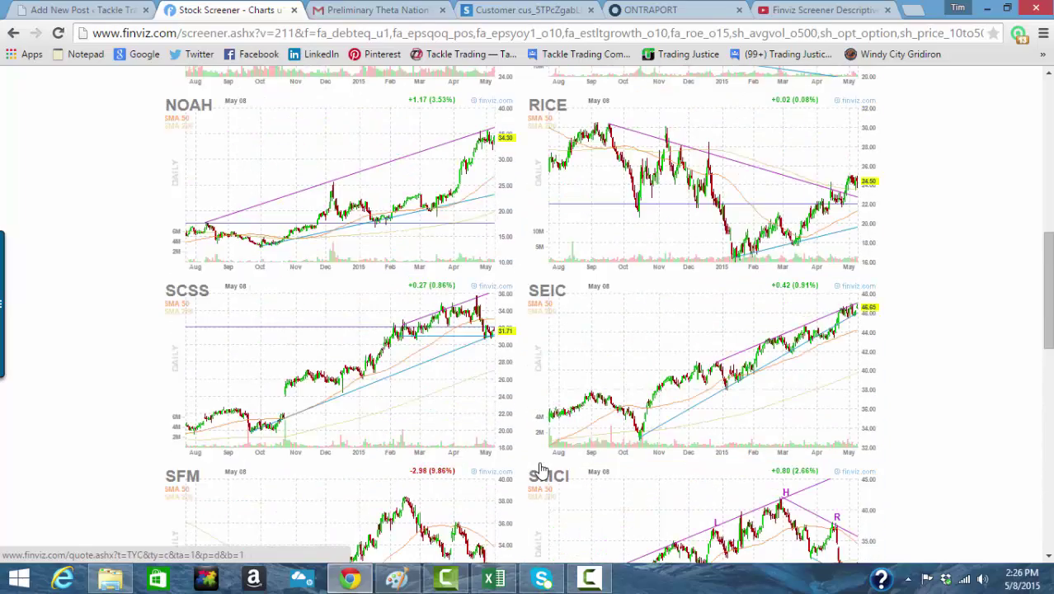